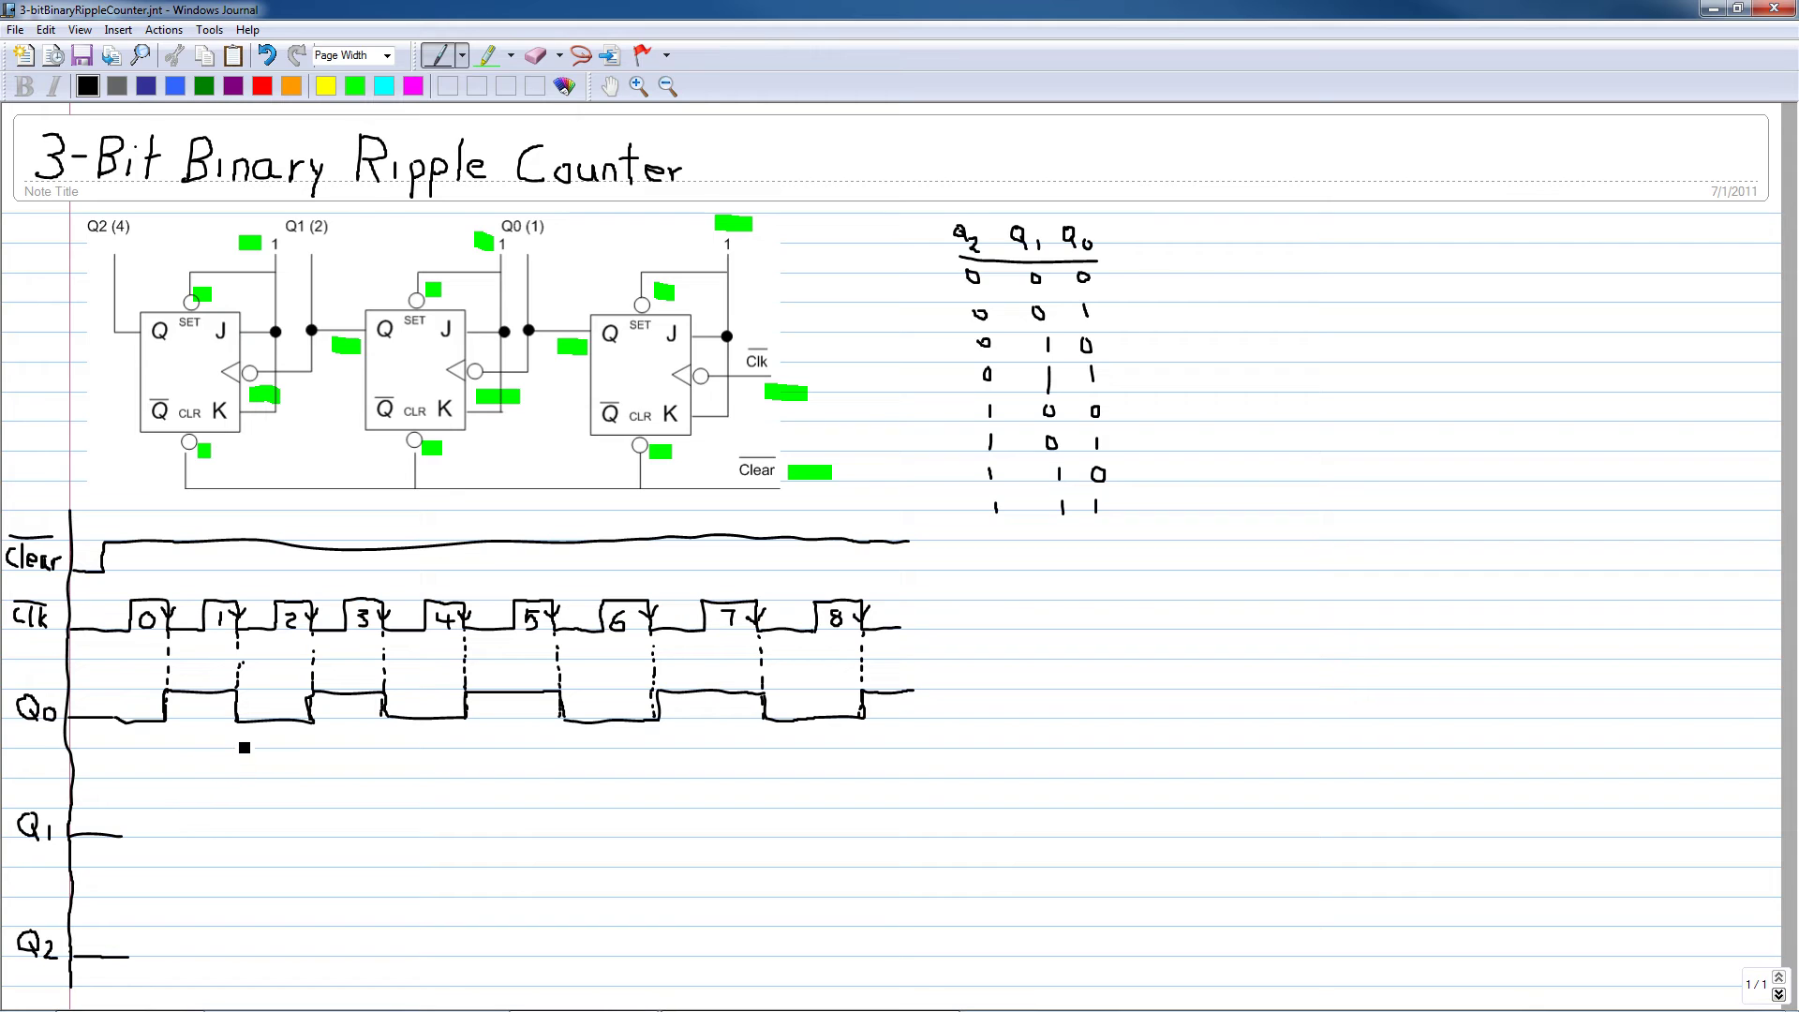
Pen four dashed verticals at clocks 1, 3, 5 and 7 from Q0 down to Q1.
drag(243, 739, 239, 827)
drag(392, 731, 391, 841)
drag(561, 719, 570, 833)
drag(772, 727, 777, 815)
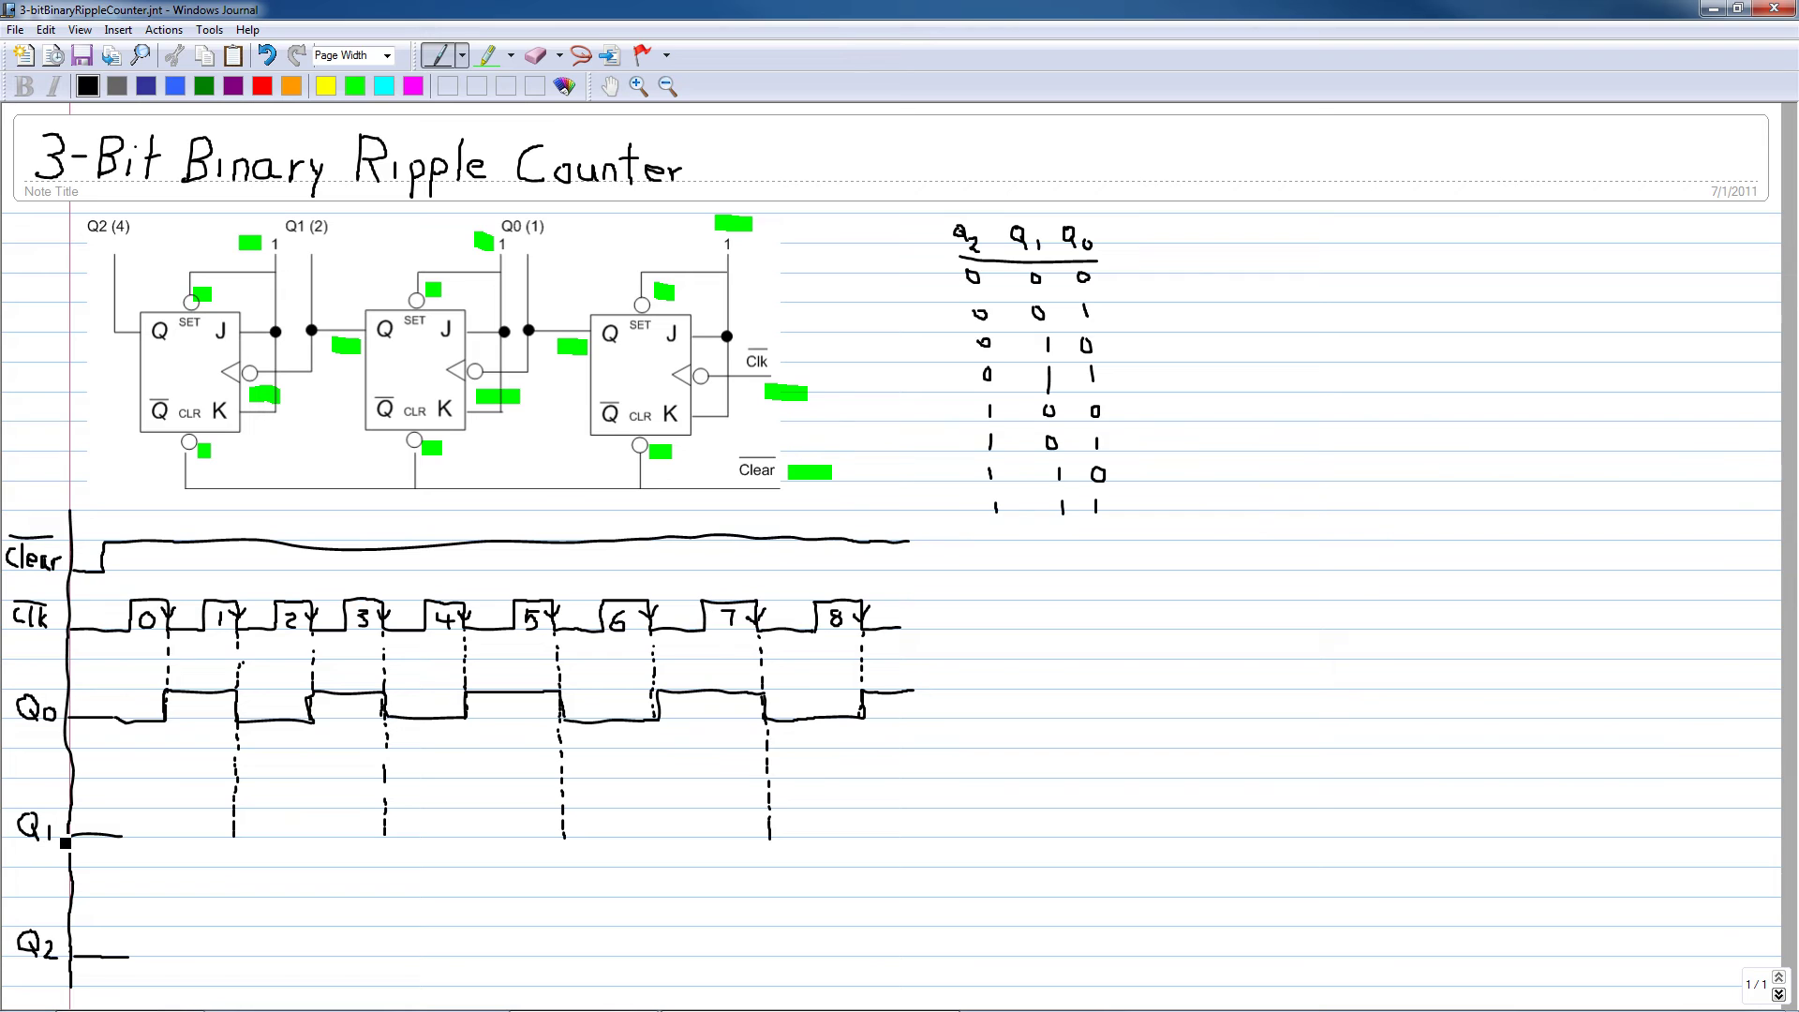
Draw the Q1 square wave rising at clock 1, falling at 3, rising at 5, falling at 7.
mouse_move(129, 846)
mouse_down()
mouse_move(240, 847)
mouse_move(243, 811)
mouse_move(386, 812)
mouse_up()
mouse_move(386, 811)
mouse_down()
mouse_move(382, 856)
mouse_move(564, 839)
mouse_up()
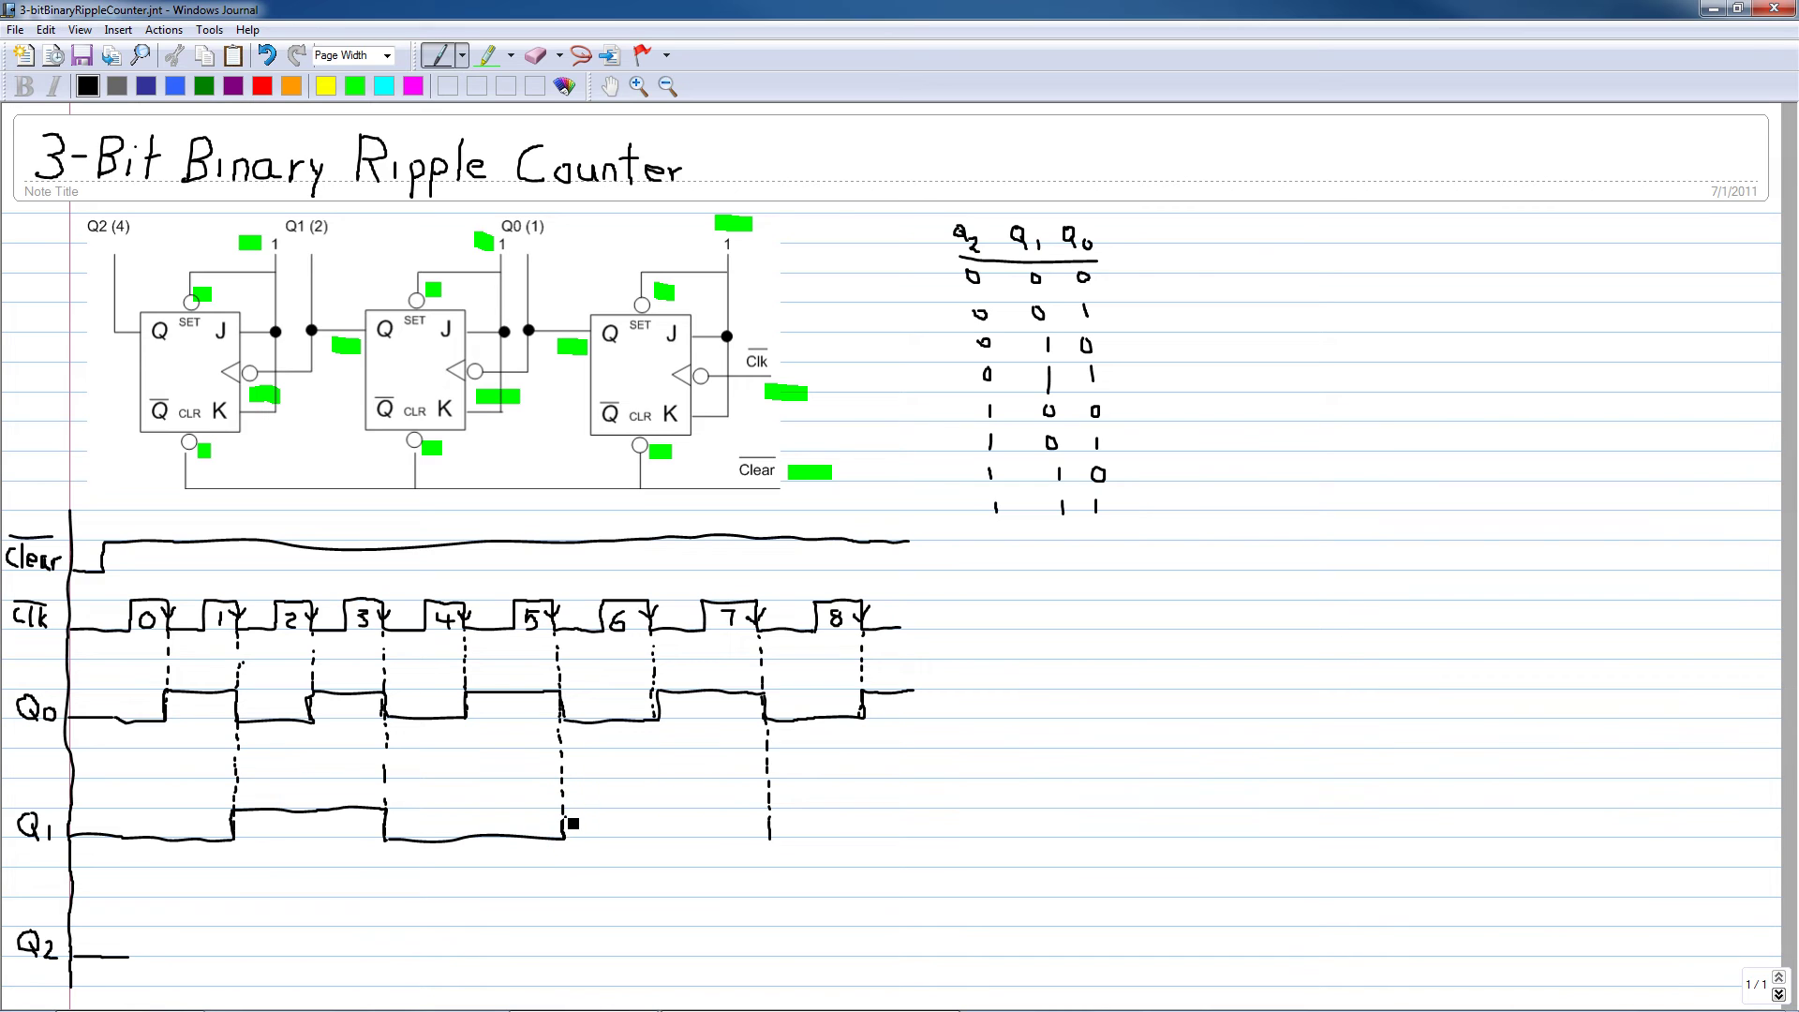
mouse_move(565, 809)
mouse_down()
mouse_move(774, 816)
mouse_move(779, 844)
mouse_move(933, 834)
mouse_up()
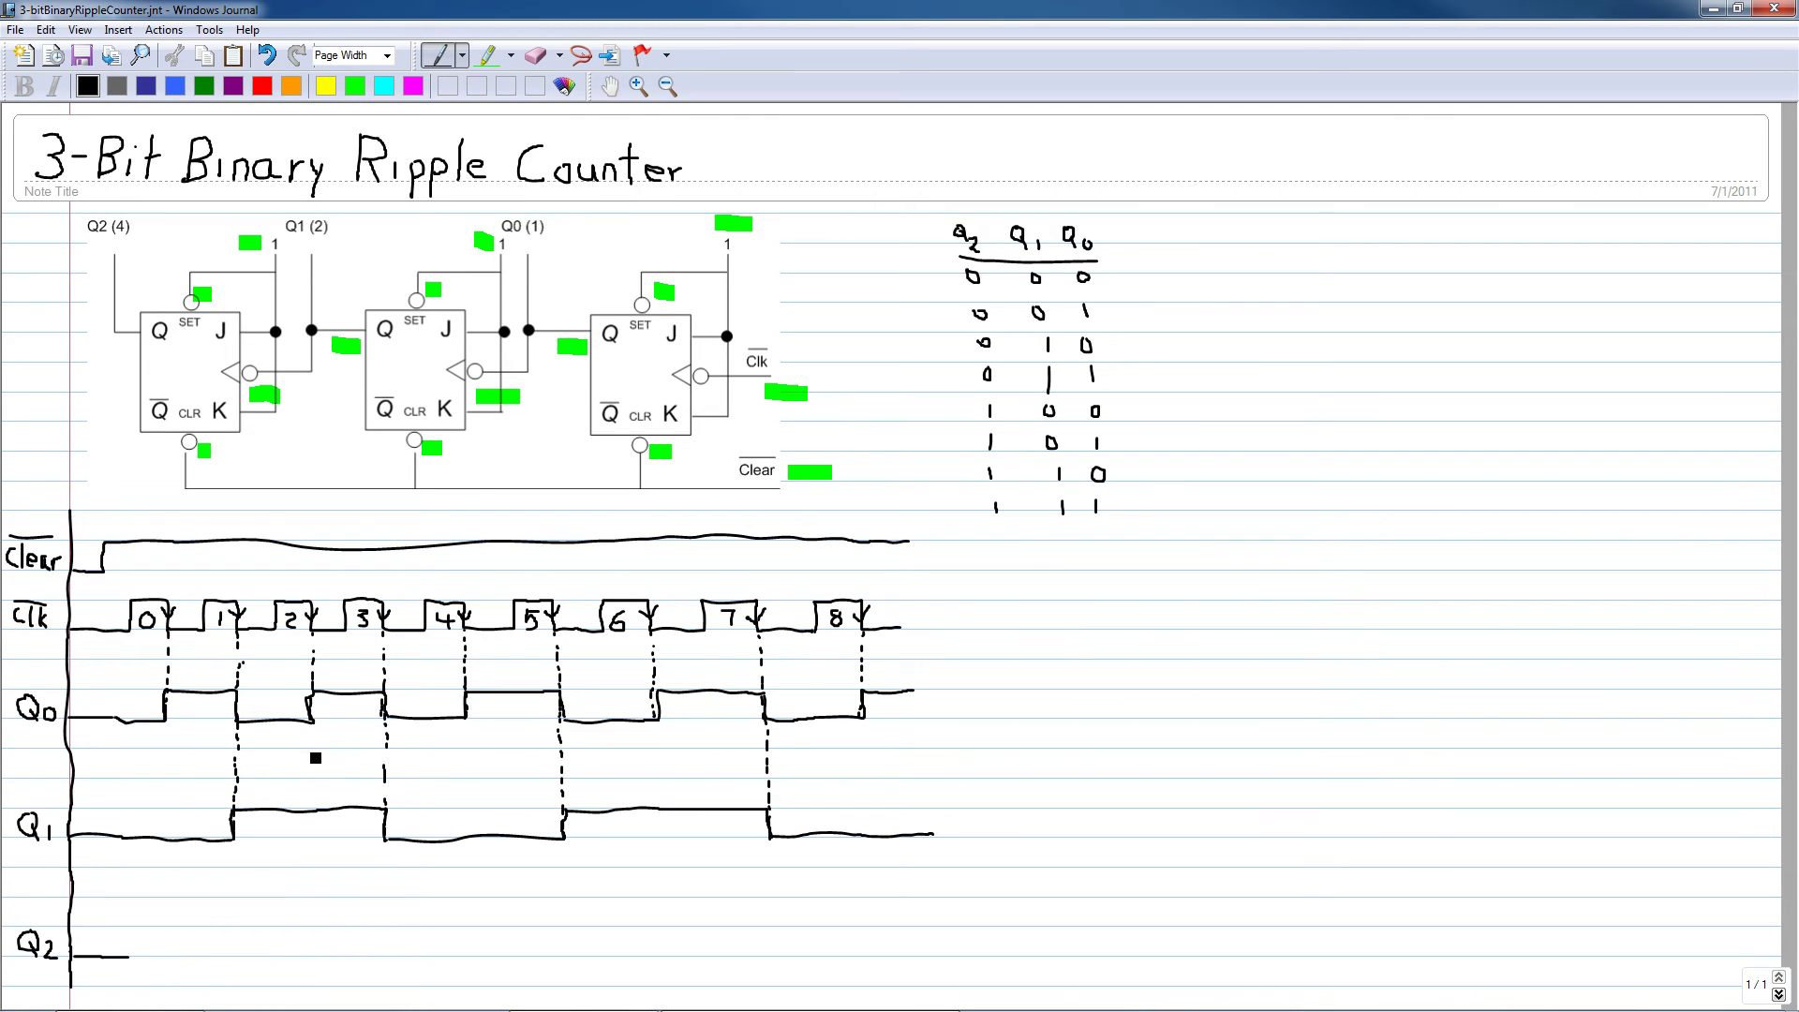
Carry the clock 3 and 7 dashed lines to Q2 and draw Q2 high between them.
drag(393, 851, 394, 915)
drag(394, 951, 390, 955)
drag(776, 845, 777, 929)
mouse_move(133, 966)
mouse_down()
mouse_move(384, 960)
mouse_move(387, 933)
mouse_move(490, 926)
mouse_move(771, 926)
mouse_move(773, 943)
mouse_move(834, 956)
mouse_move(941, 952)
mouse_up()
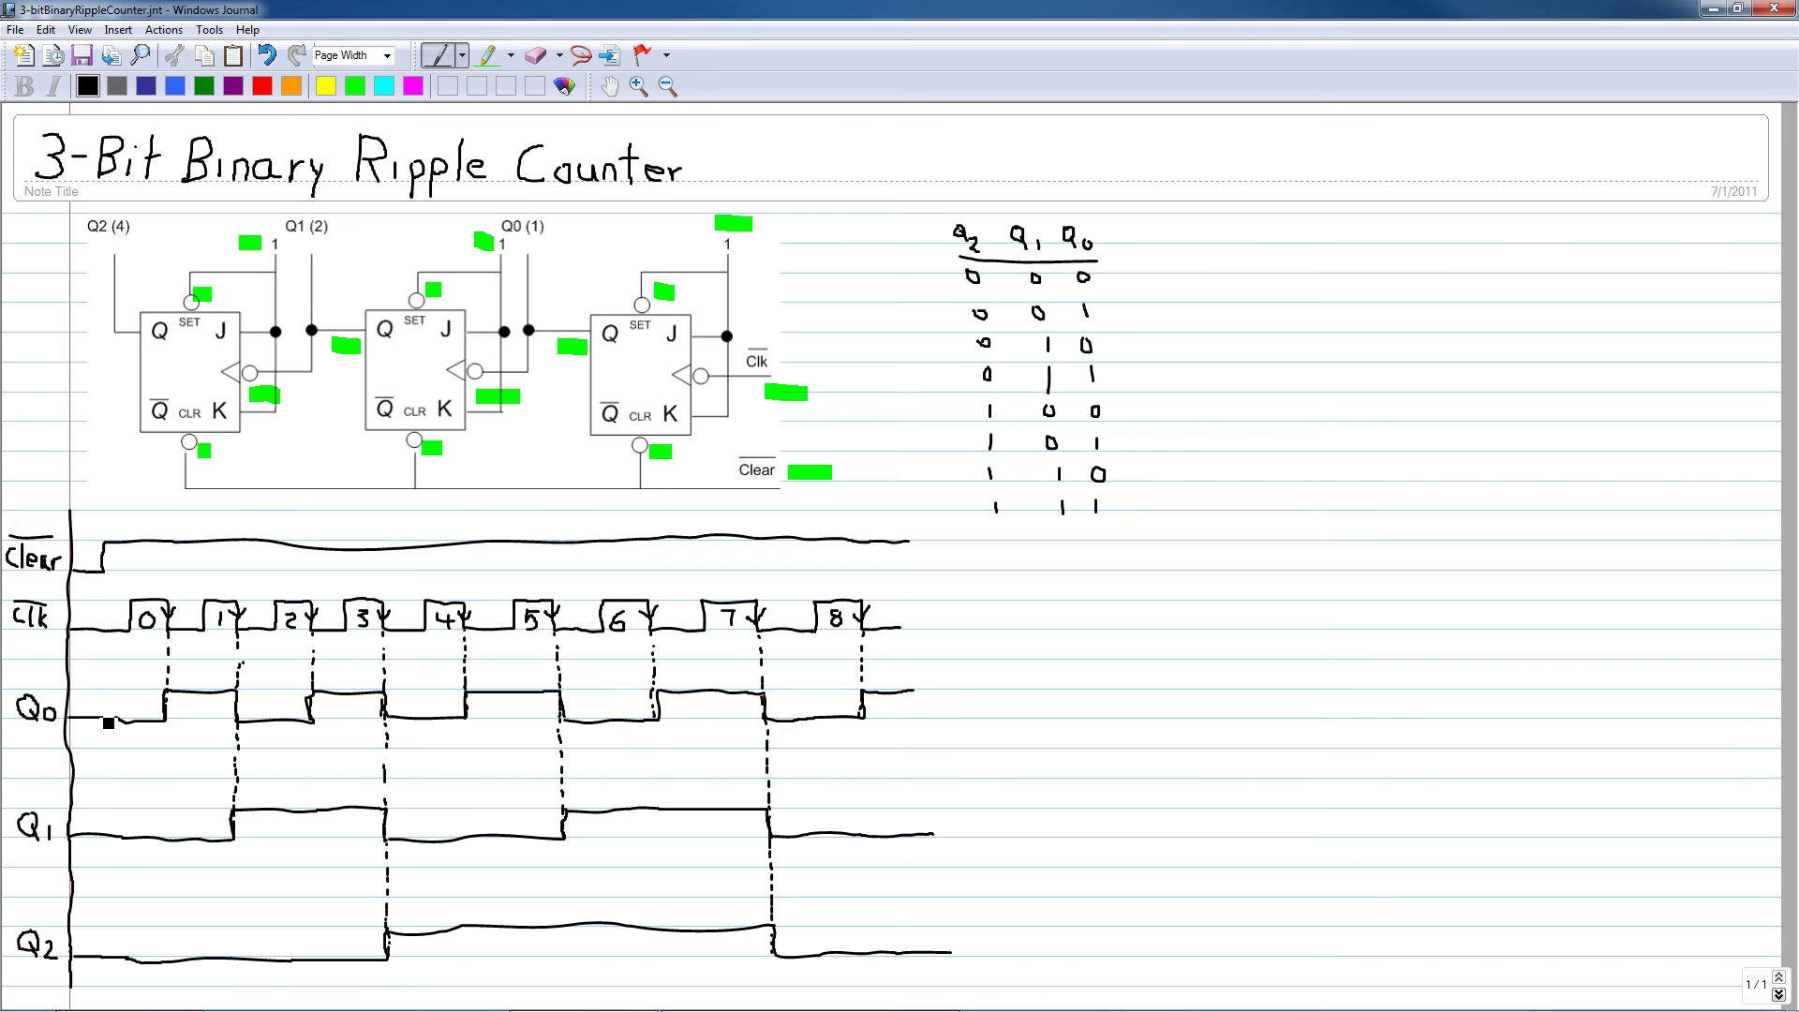
Write initial 0s on Q0, Q1 and Q2 and tick the table's first row, 000.
mouse_move(96, 691)
mouse_down()
mouse_move(119, 701)
mouse_move(101, 692)
mouse_up()
mouse_move(114, 818)
mouse_down()
mouse_move(103, 833)
mouse_move(111, 807)
mouse_up()
drag(111, 951, 103, 932)
drag(1141, 270, 1191, 228)
Label count 1 as Q0=1, Q1=0, Q2=0 and tick the 001 table row.
drag(198, 670, 197, 683)
mouse_move(188, 824)
mouse_down()
mouse_move(205, 825)
mouse_move(192, 813)
mouse_up()
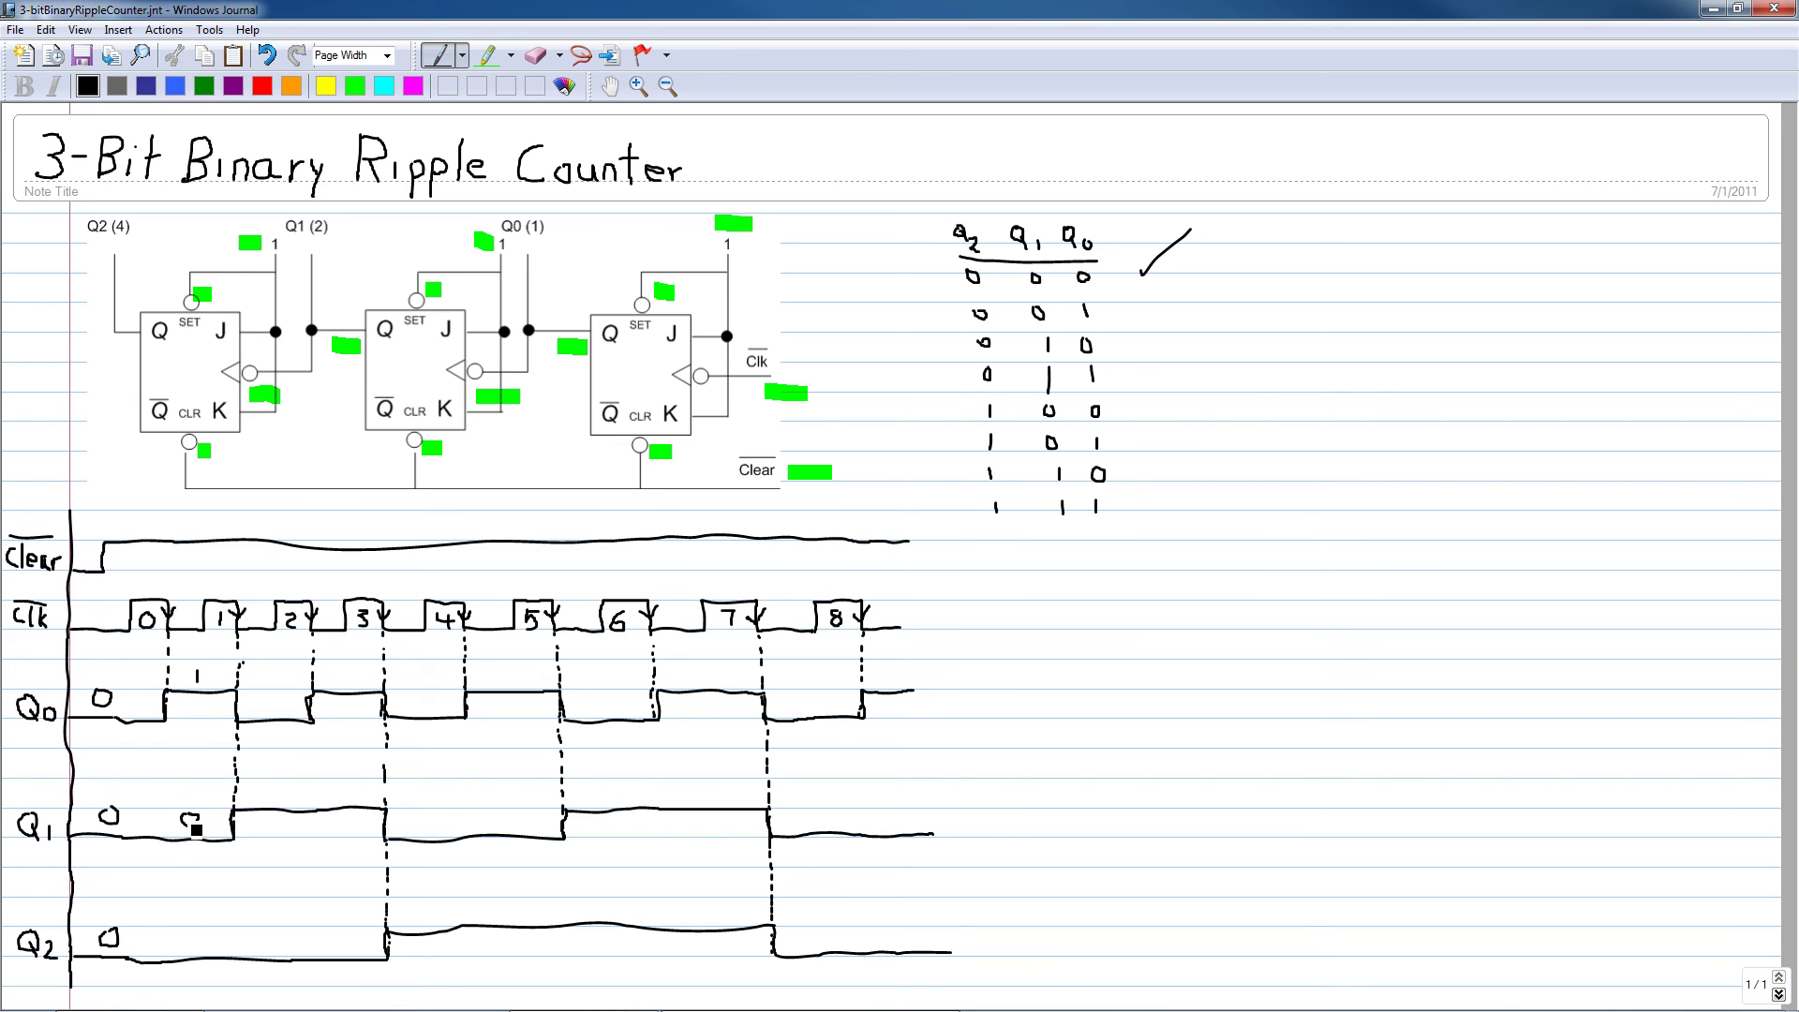
mouse_move(190, 936)
mouse_down()
mouse_move(202, 952)
mouse_move(189, 931)
mouse_up()
drag(1152, 319, 1163, 295)
Write values near clock 3, then erase the misplaced marks on Q0, Q1 and Q2.
drag(349, 669, 350, 684)
drag(344, 784, 352, 803)
mouse_move(348, 937)
mouse_down()
mouse_move(356, 953)
mouse_move(359, 938)
mouse_up()
click(534, 58)
mouse_move(350, 676)
mouse_down()
mouse_move(330, 772)
mouse_move(347, 949)
mouse_up()
click(436, 58)
Label count 2 as Q0=0, Q1=1, Q2=0 and tick the 010 table row.
drag(288, 701, 293, 695)
drag(284, 785, 284, 795)
mouse_move(275, 938)
mouse_down()
mouse_move(297, 951)
mouse_move(280, 936)
mouse_up()
drag(1134, 347, 1166, 337)
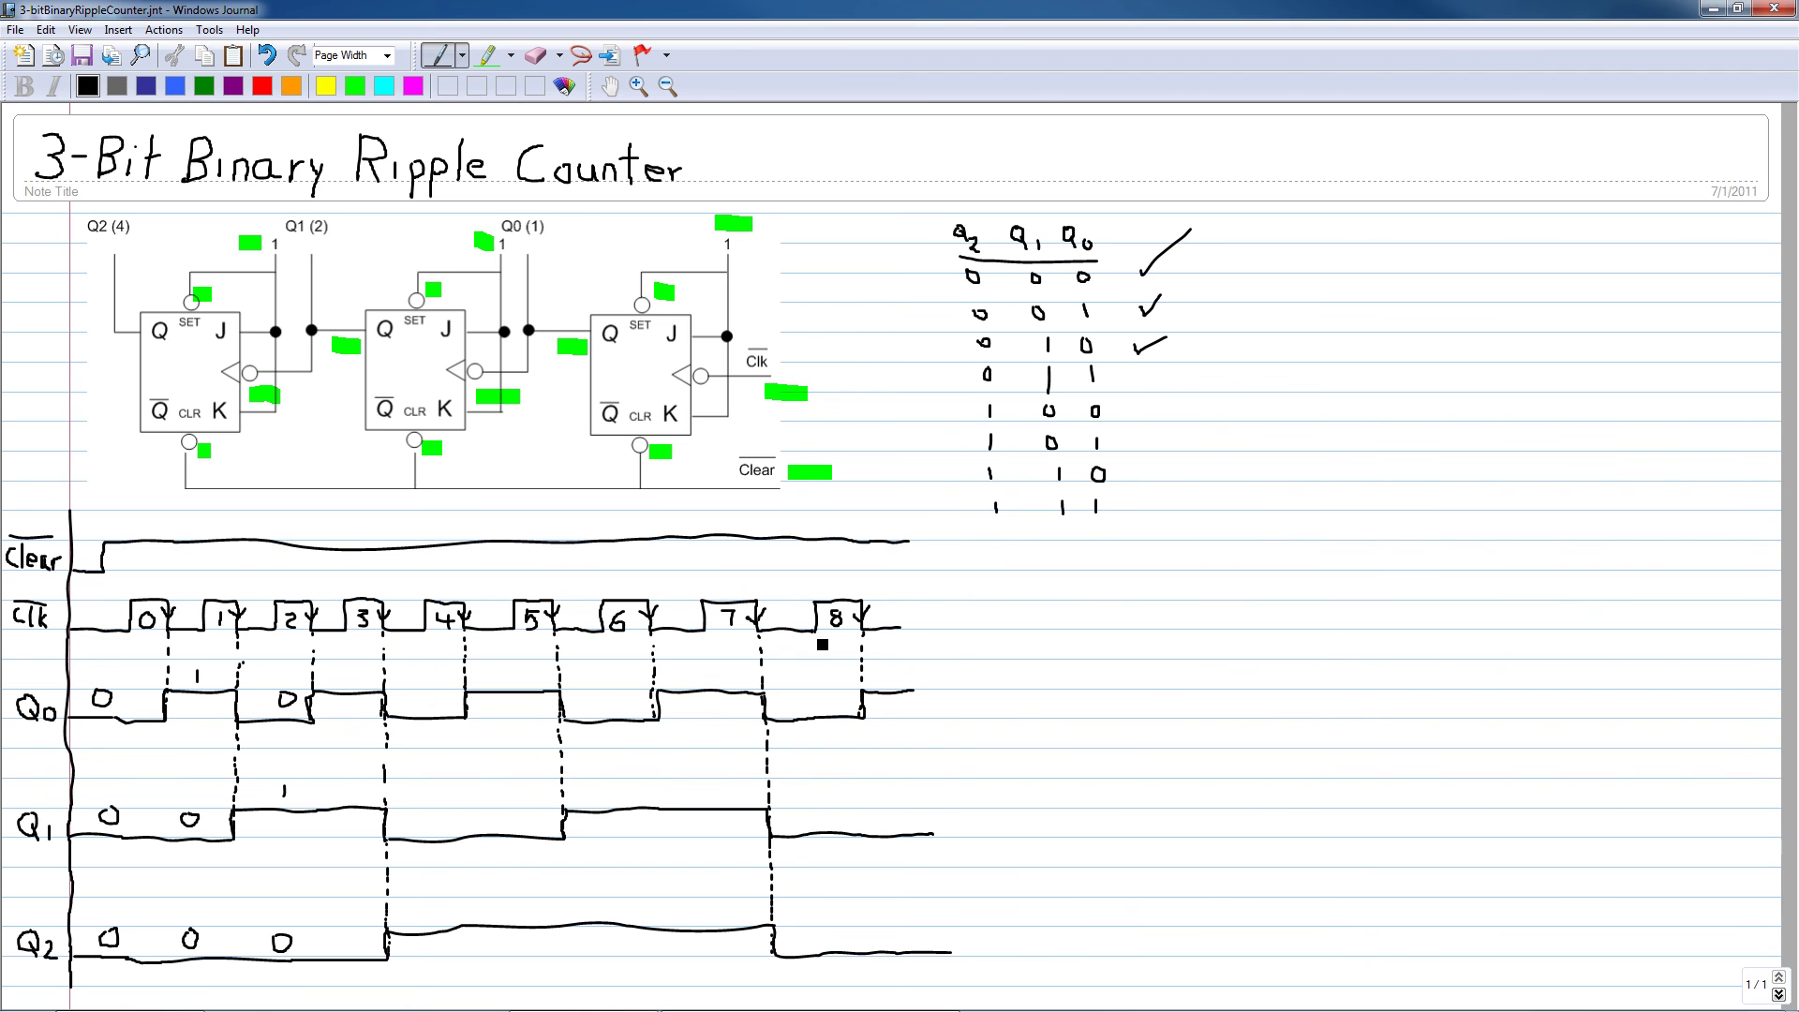
Label count 3 as Q0=1, Q1=1, Q2=0 and tick the 011 table row.
drag(353, 671, 354, 685)
drag(350, 786, 353, 797)
mouse_move(359, 937)
mouse_down()
mouse_move(373, 952)
mouse_move(360, 932)
mouse_up()
drag(1131, 377, 1164, 368)
Write 1 on Q1 and Q2 for count 7 and tick the 111 row.
drag(733, 780, 735, 797)
drag(738, 904, 742, 921)
drag(1130, 511, 1141, 487)
Write 0 on Q0, Q1 and Q2 after clock 8.
mouse_move(804, 696)
mouse_down()
mouse_move(827, 702)
mouse_move(809, 694)
mouse_up()
drag(821, 804, 819, 803)
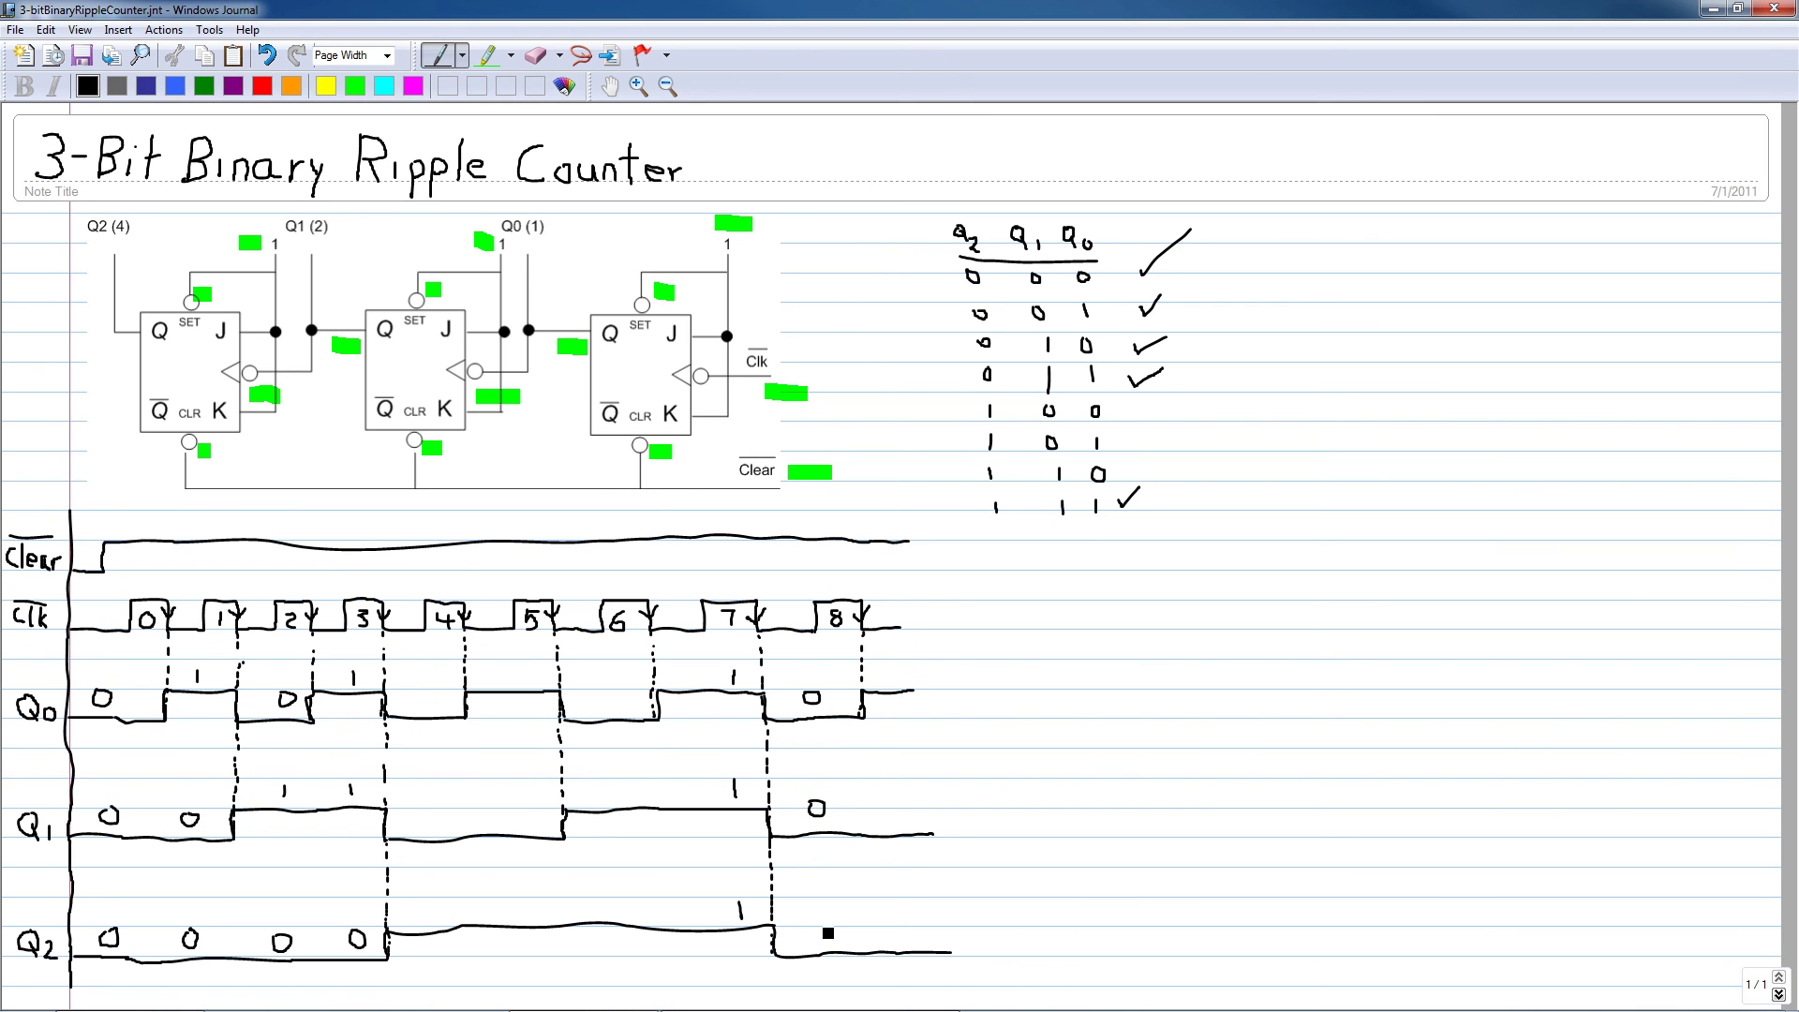
drag(830, 933, 828, 925)
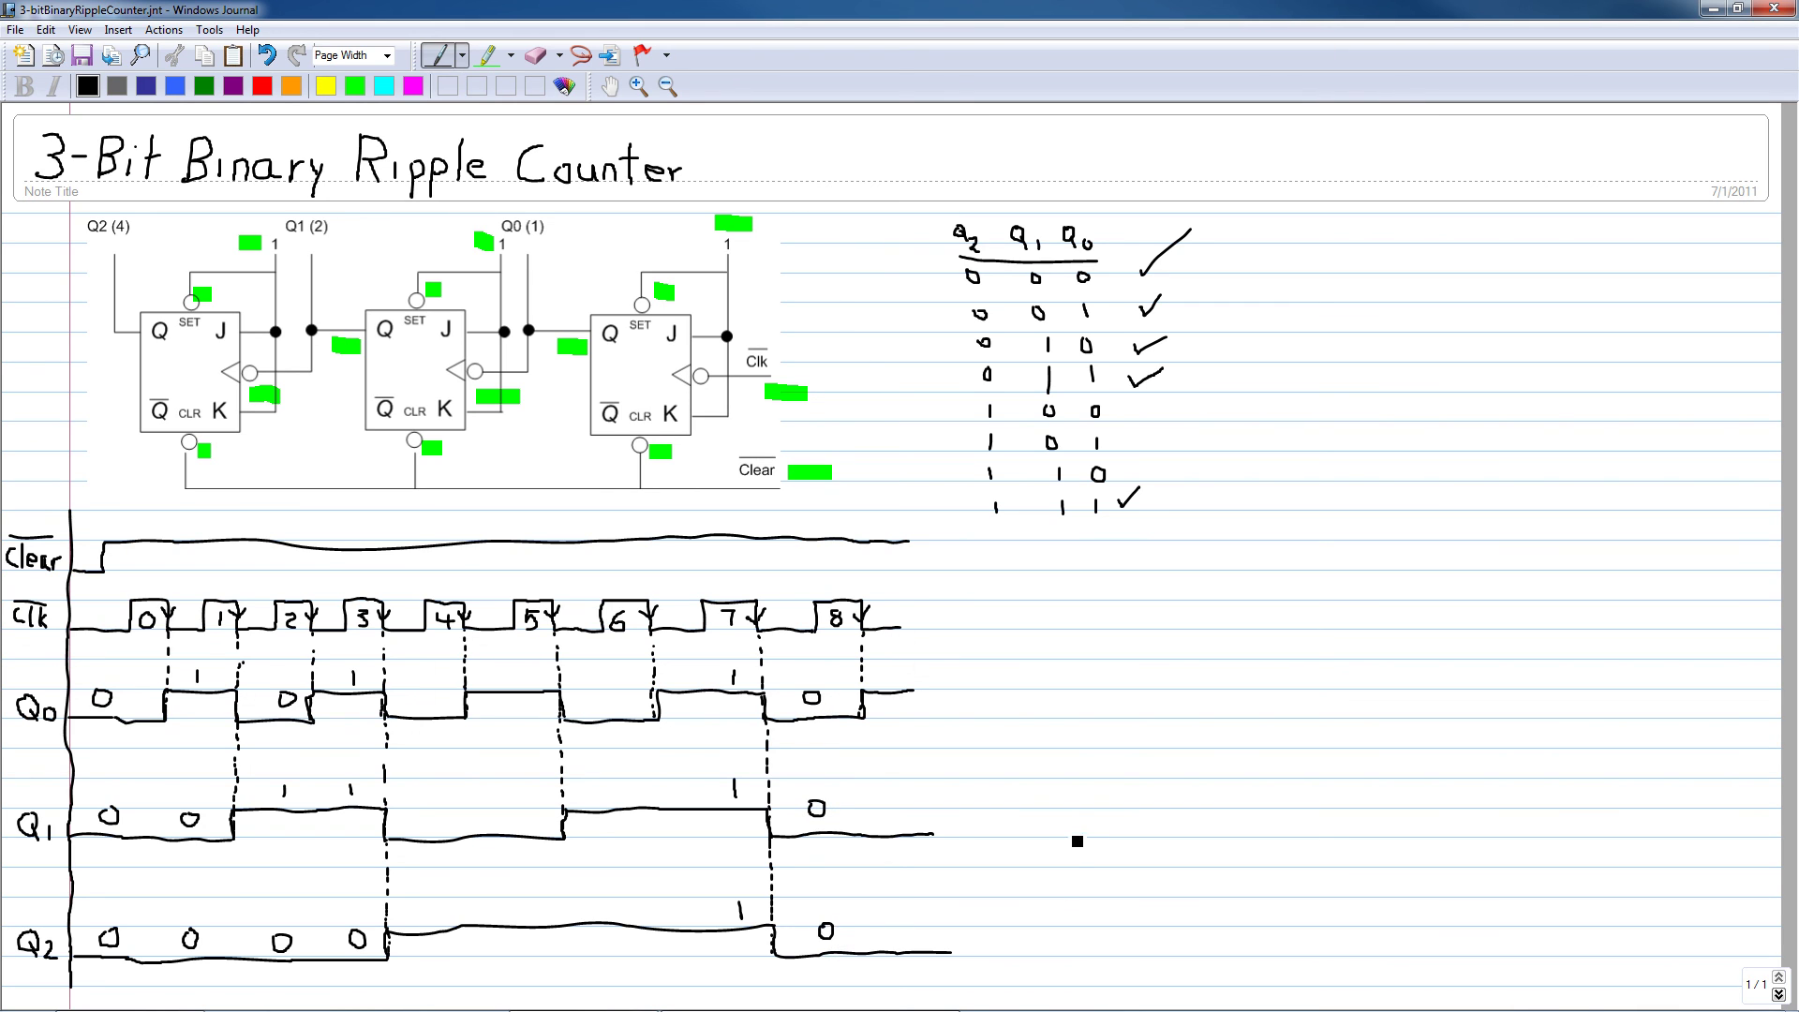